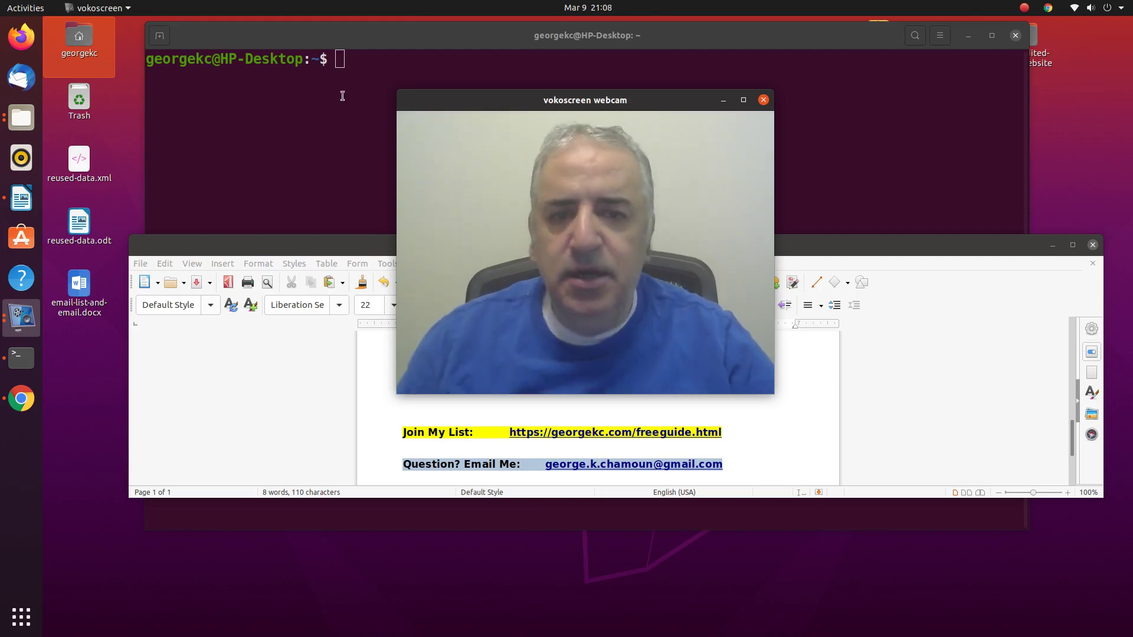
# Rearrange the windows so the terminal sits in front and has focus at its prompt
pyautogui.rightClick(419, 146)
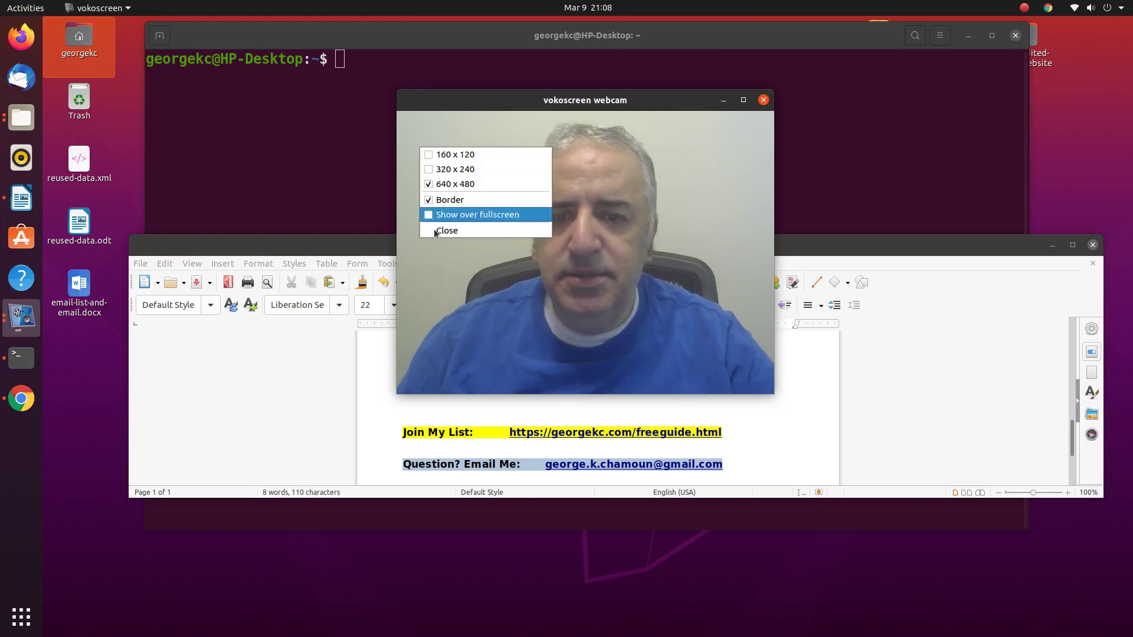
pyautogui.click(429, 169)
pyautogui.moveTo(450, 111)
pyautogui.mouseDown()
pyautogui.moveTo(933, 459)
pyautogui.moveTo(977, 465)
pyautogui.mouseUp()
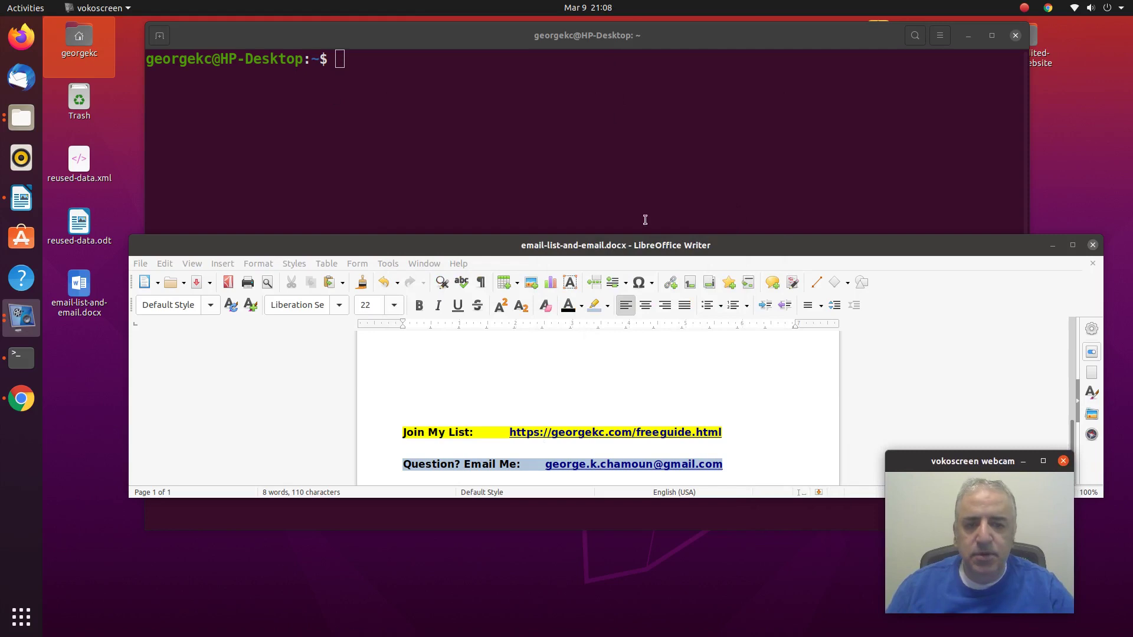
pyautogui.moveTo(647, 244); pyautogui.dragTo(626, 300)
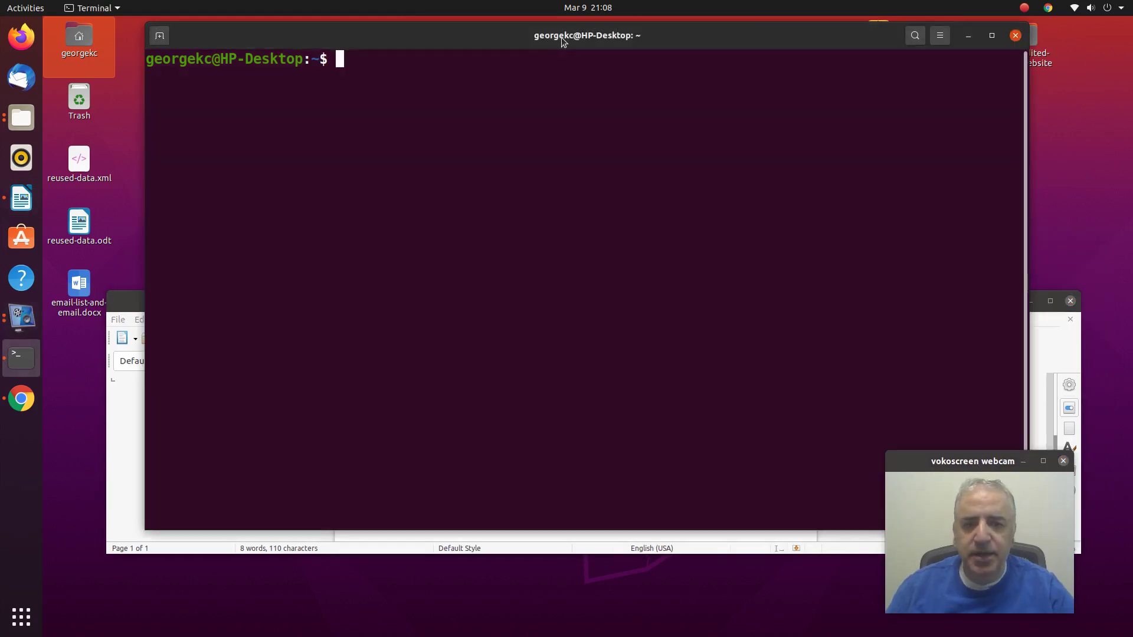
pyautogui.moveTo(562, 37); pyautogui.dragTo(559, 48)
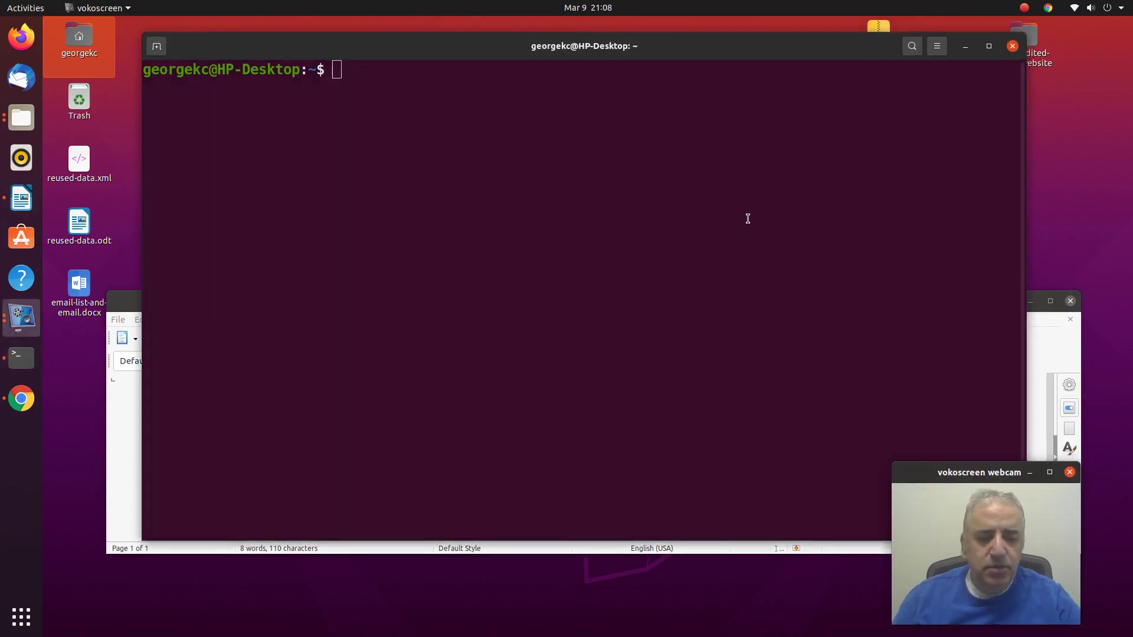
pyautogui.moveTo(932, 461); pyautogui.dragTo(940, 472)
pyautogui.click(383, 97)
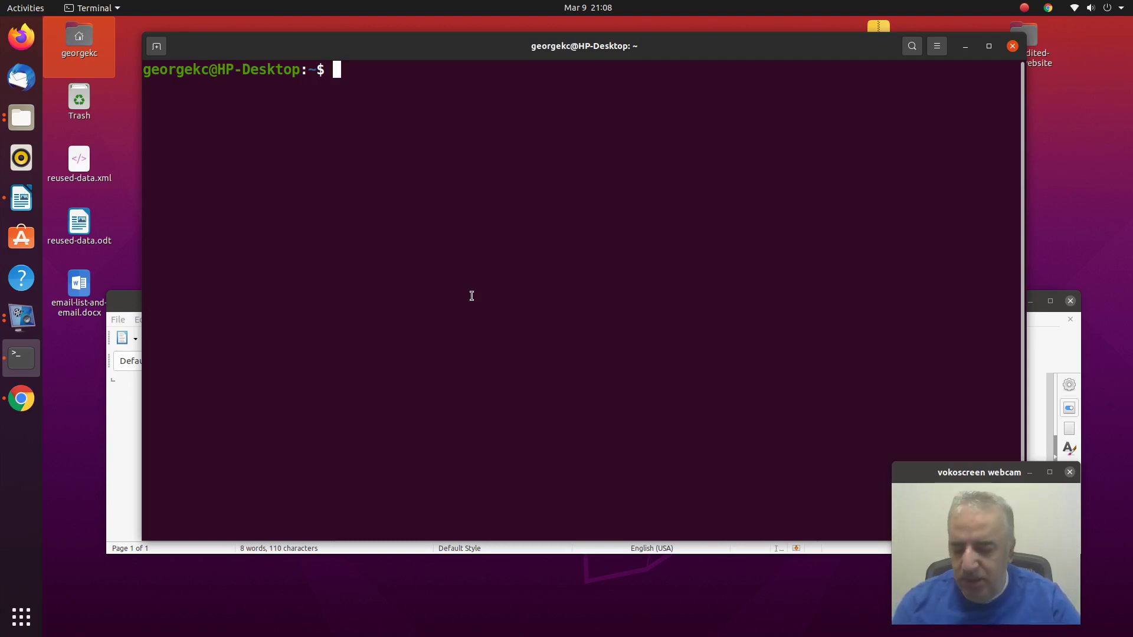
pyautogui.write('p')
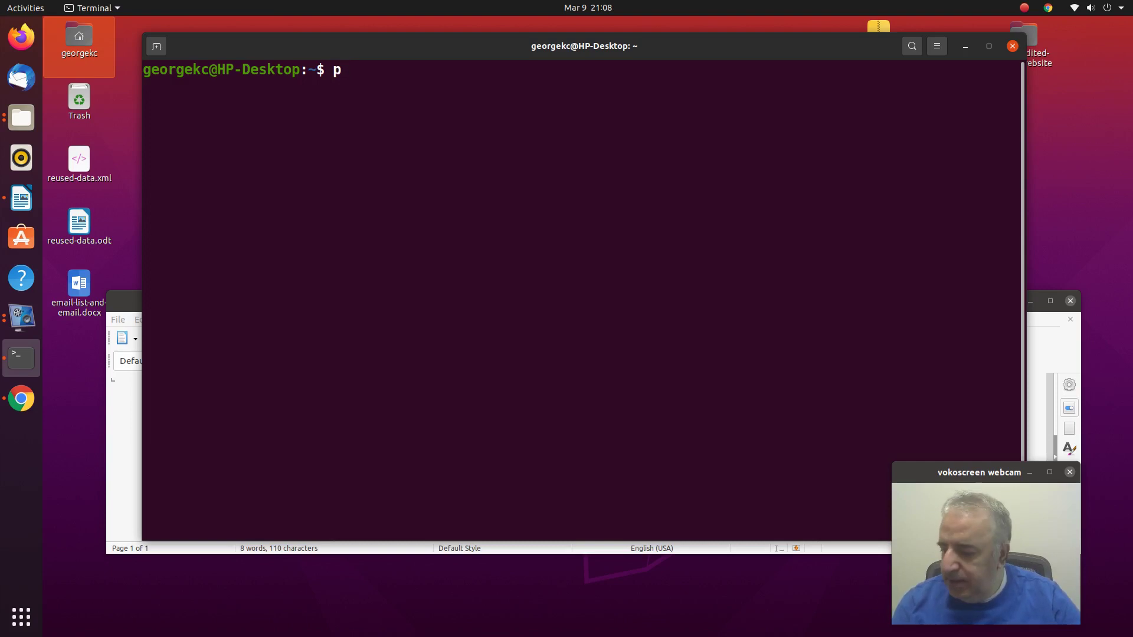
pyautogui.write('ss')
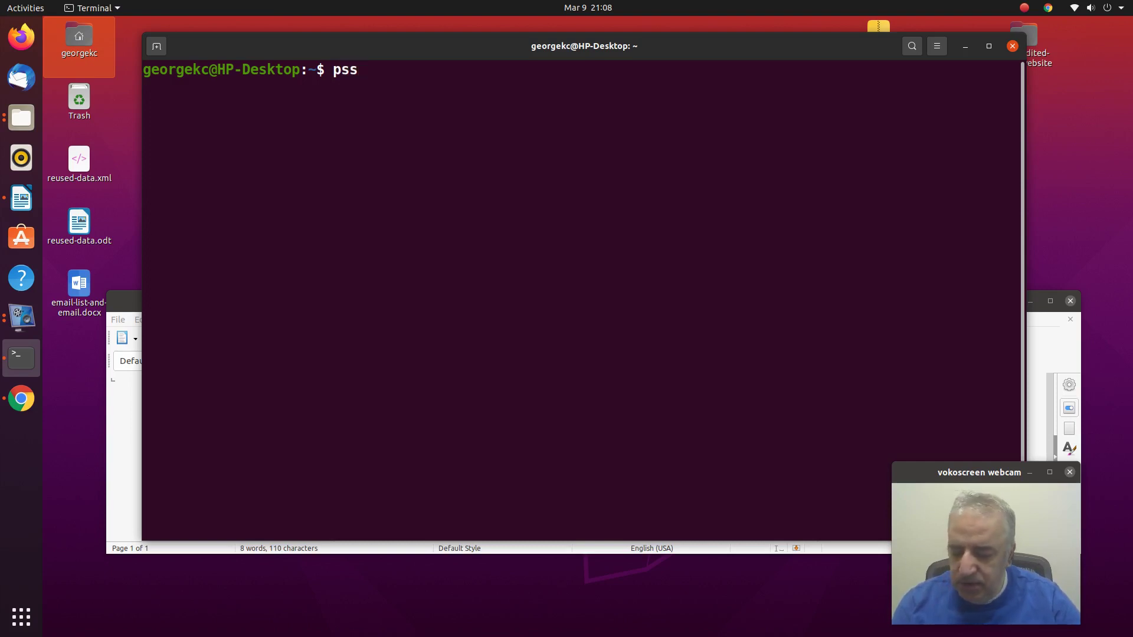
pyautogui.write('wd')
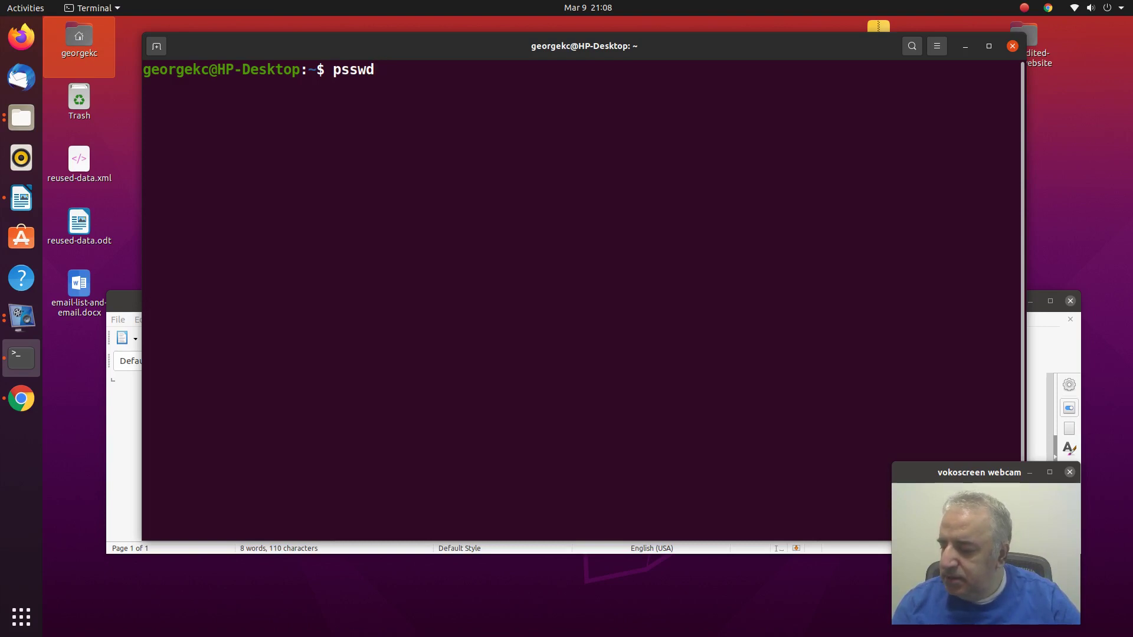
# Correct the mistyped 'psswd' to 'passwd' with the cursor back at the end of the line
pyautogui.press('Left')
pyautogui.press('Left')
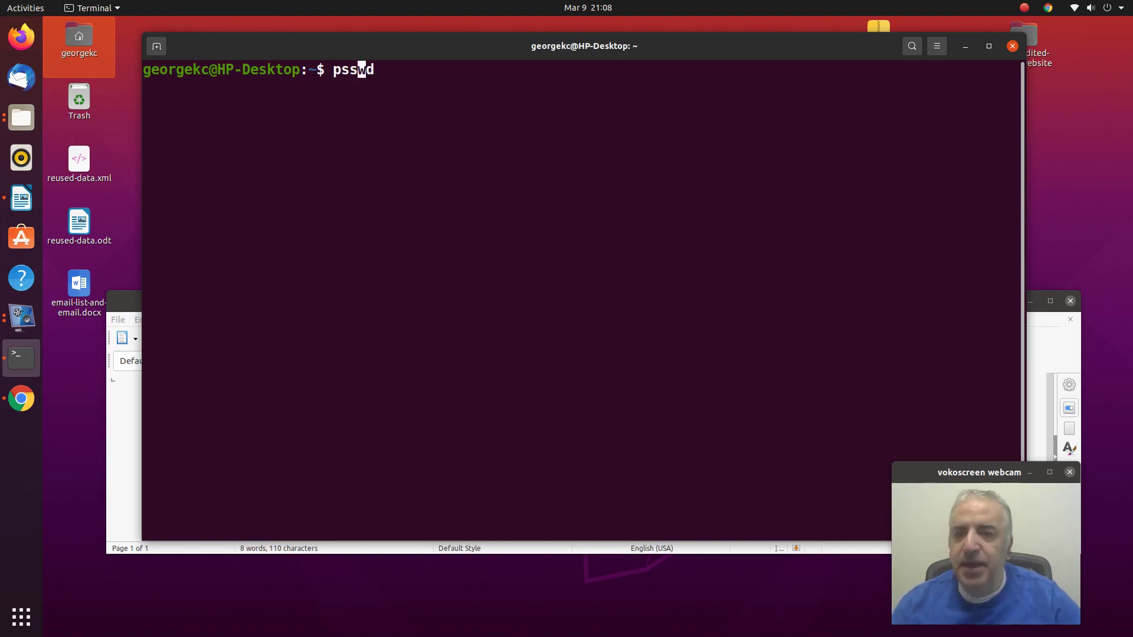
pyautogui.press('Left')
pyautogui.press('Left')
pyautogui.write('a')
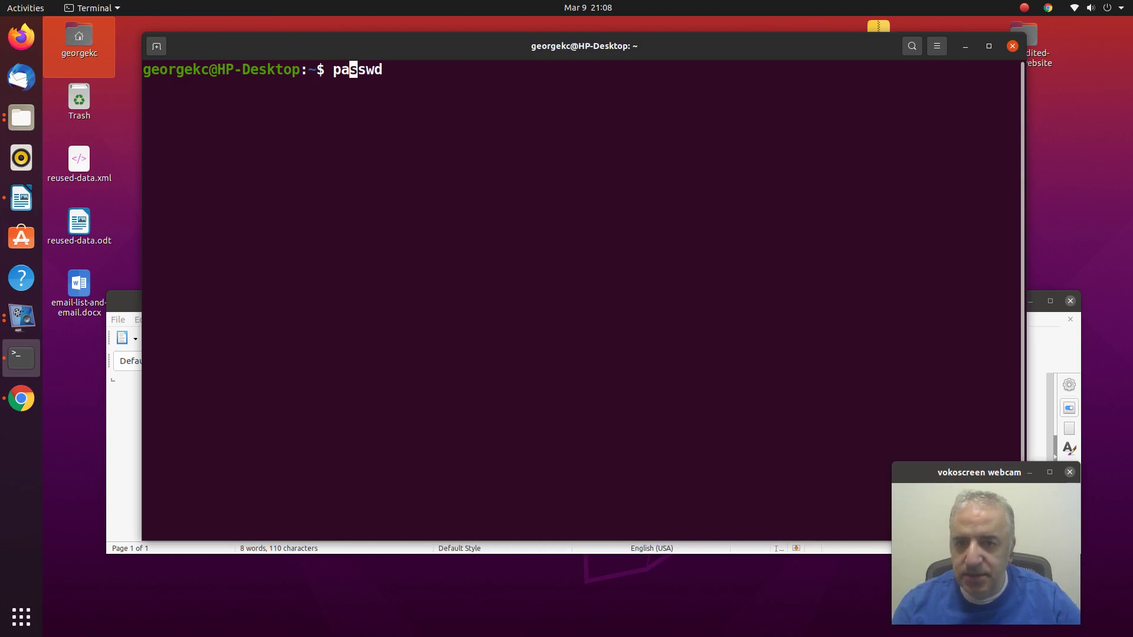
pyautogui.press('Right')
pyautogui.press('Right')
pyautogui.press('Right')
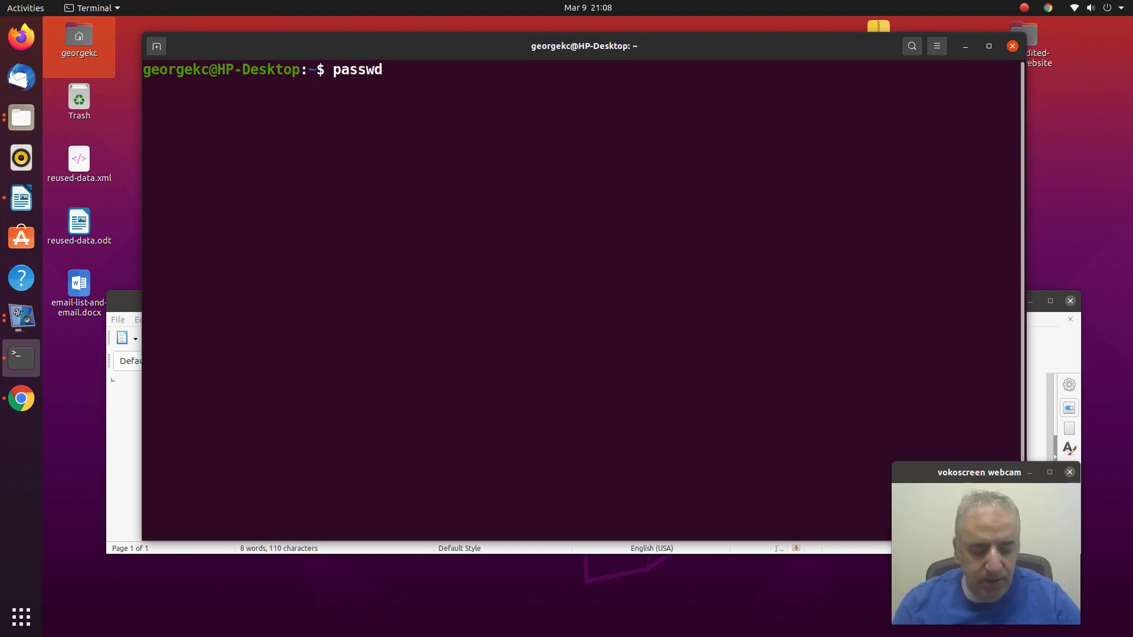
# Run passwd, supplying the current password and the new one twice, until 'password updated successfully' appears
pyautogui.press('Return')
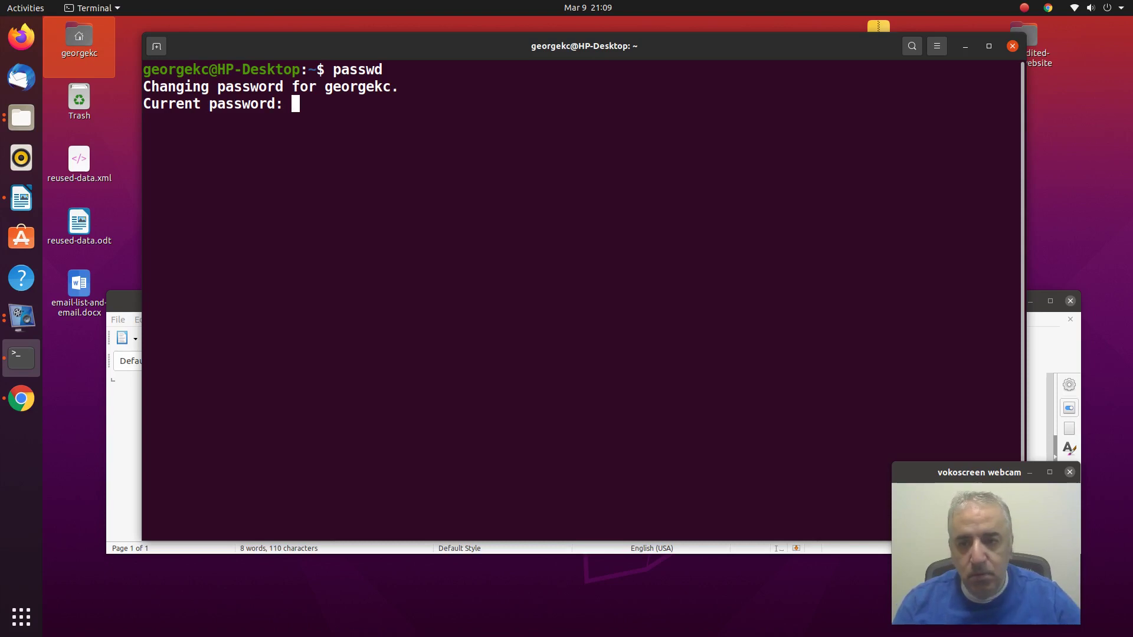
pyautogui.press('Return')
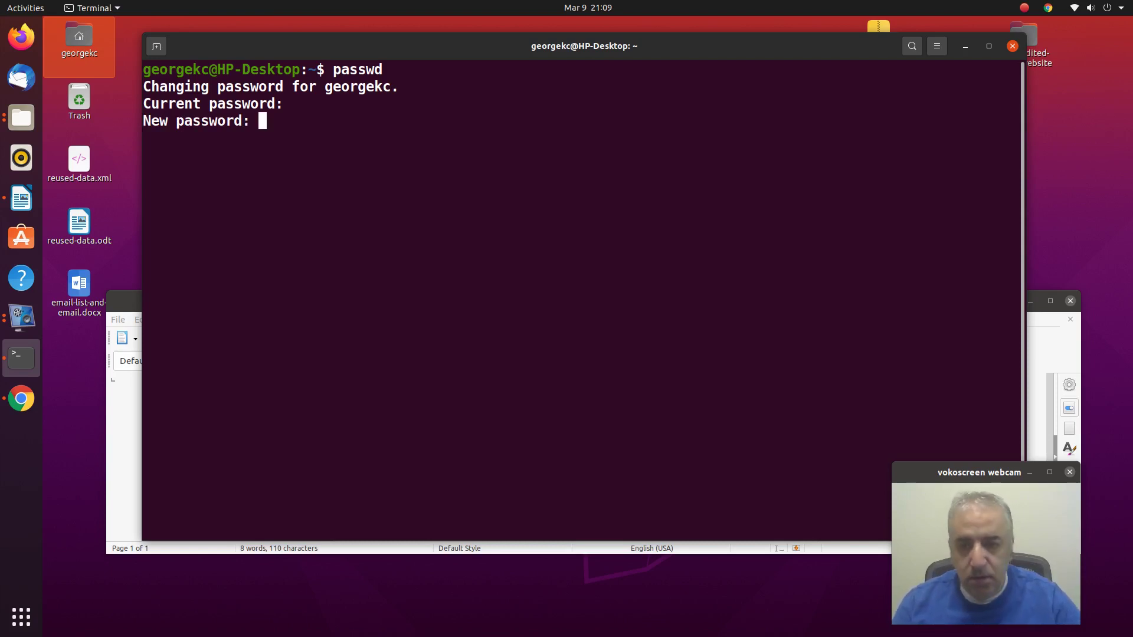
pyautogui.press('Return')
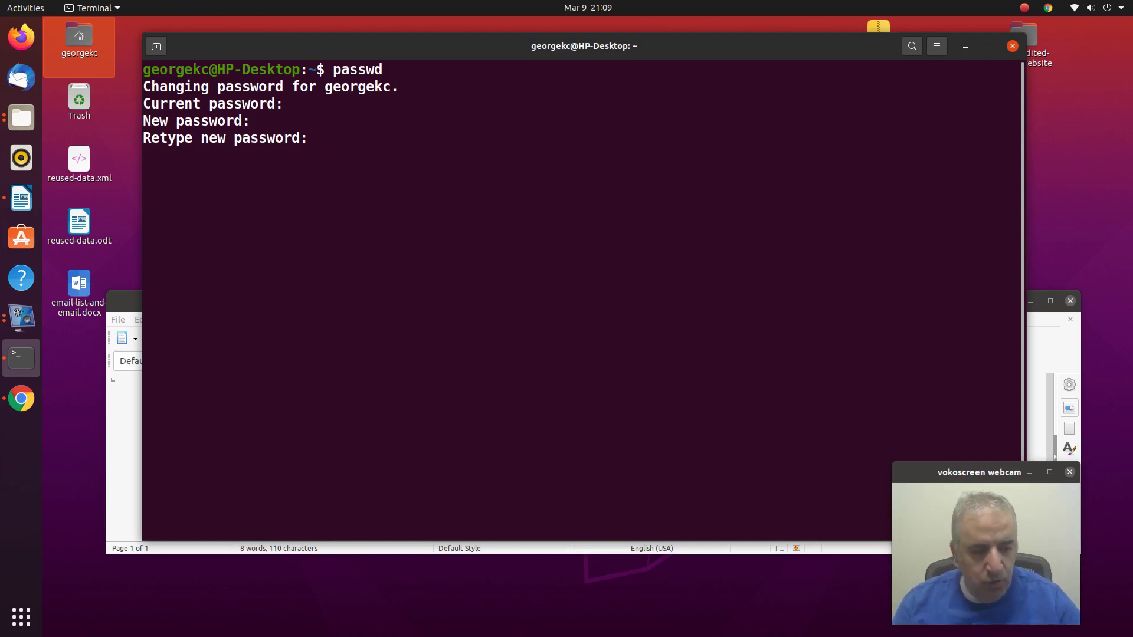
pyautogui.press('Return')
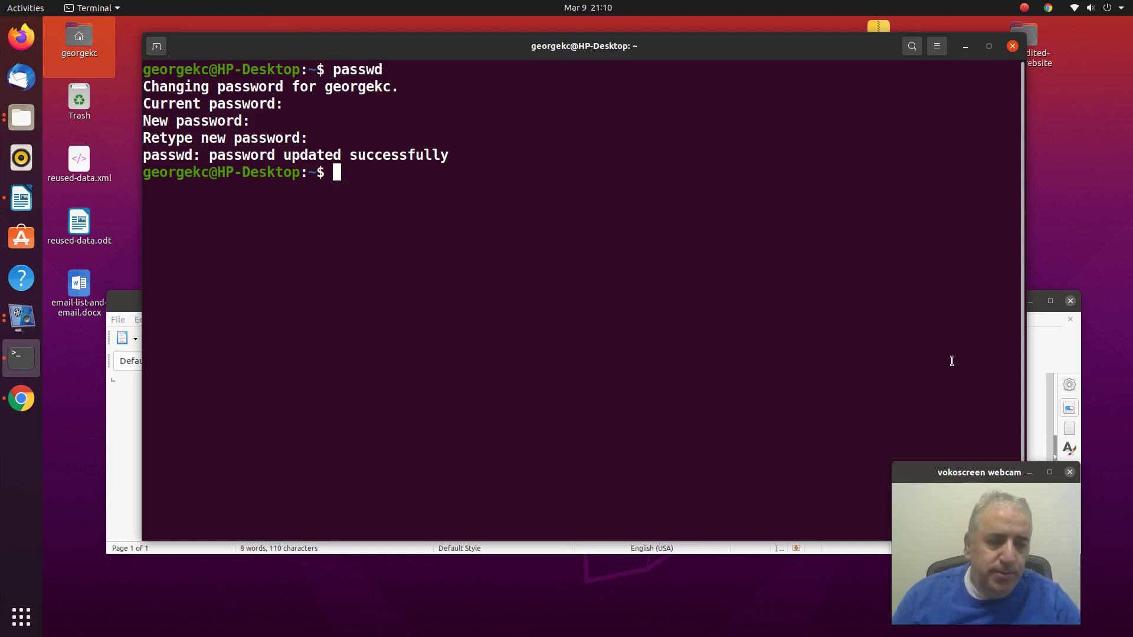
# Raise the email-list-and-email.docx Writer window above the terminal
pyautogui.click(1045, 363)
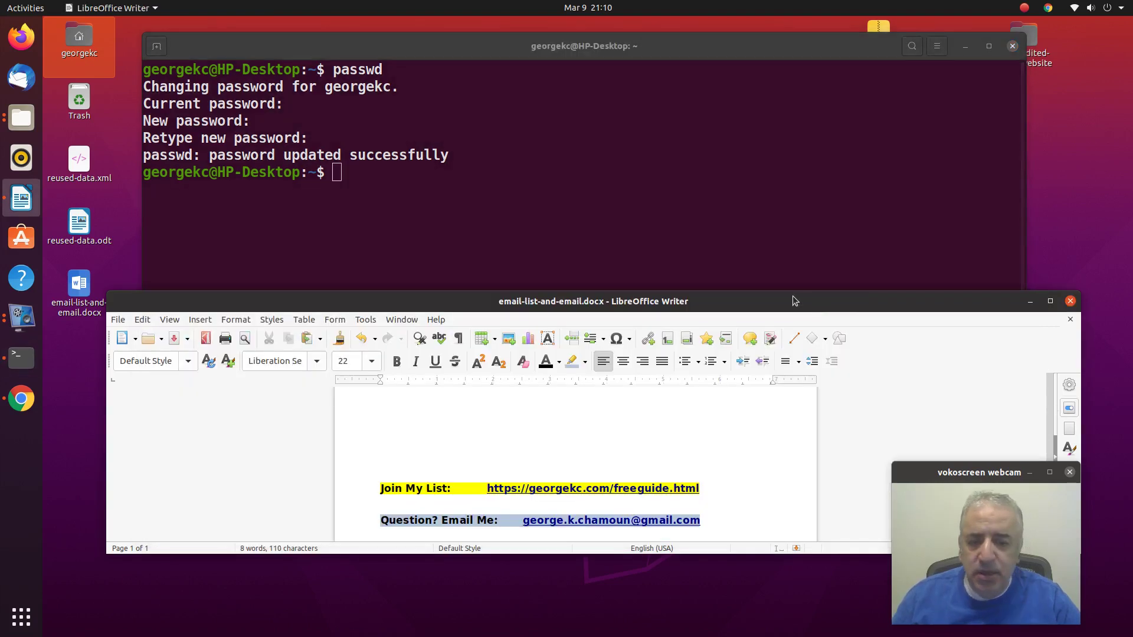